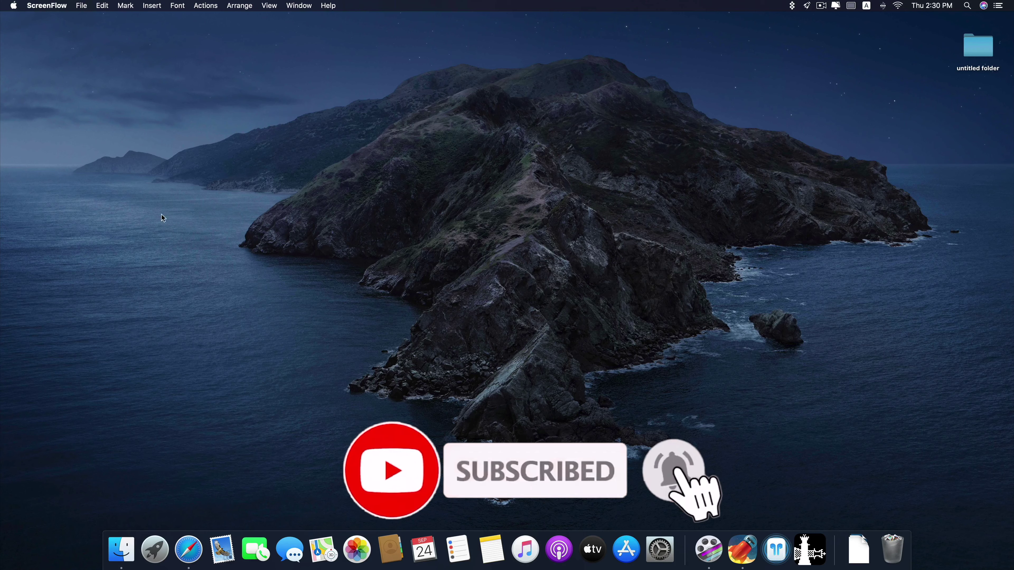
key(super+space)
text(disk)
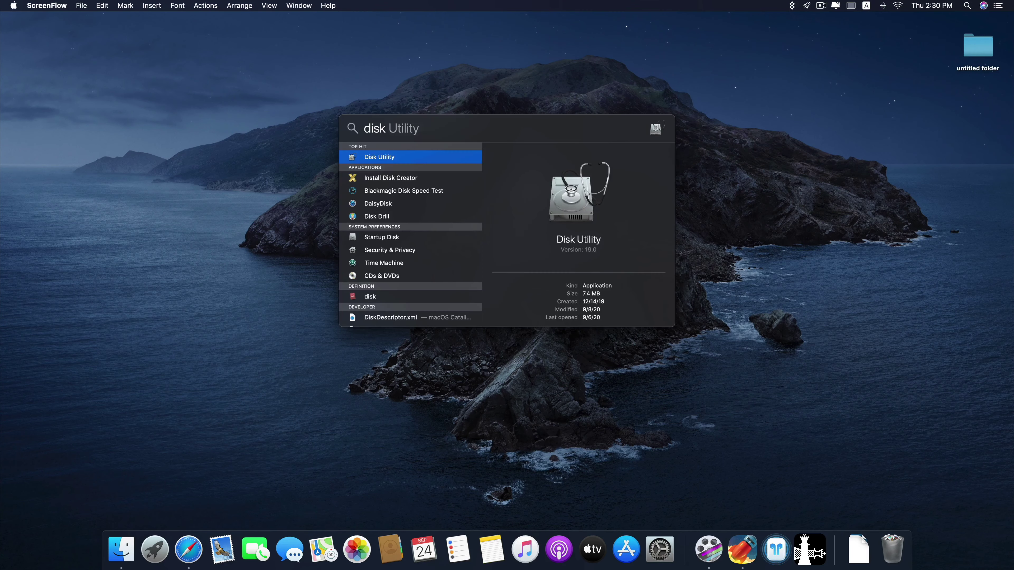
key(Escape)
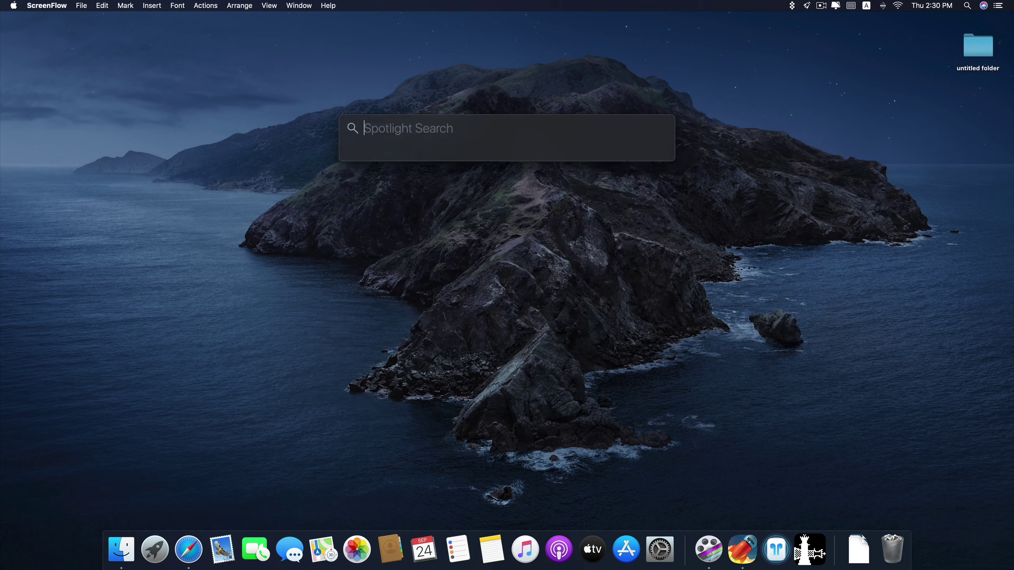
key(Escape)
- Open Disk Utility from the Other folder in Launchpad
key(F4)
scroll(455, 289, right, 3)
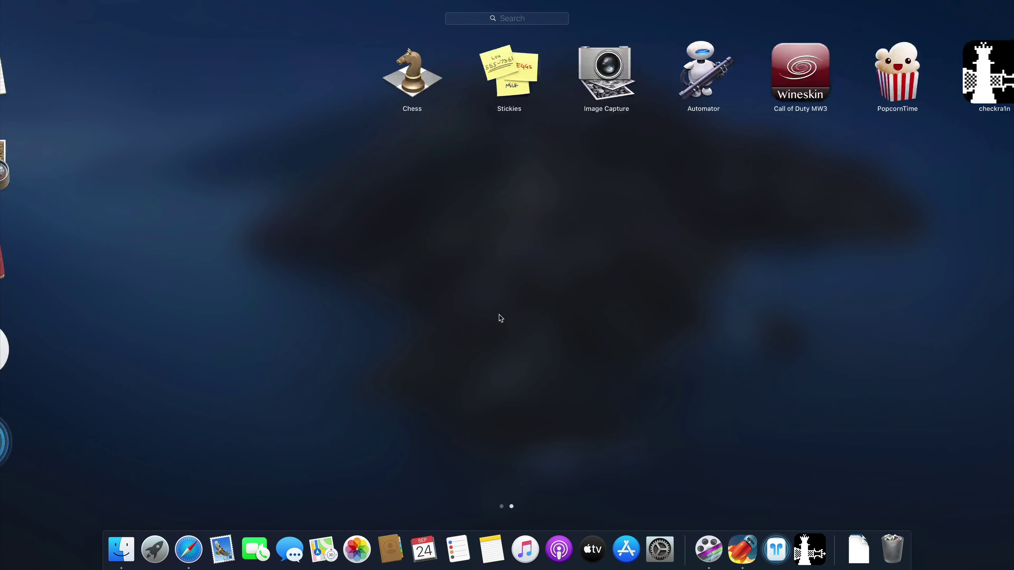
scroll(500, 317, left, 3)
click(684, 349)
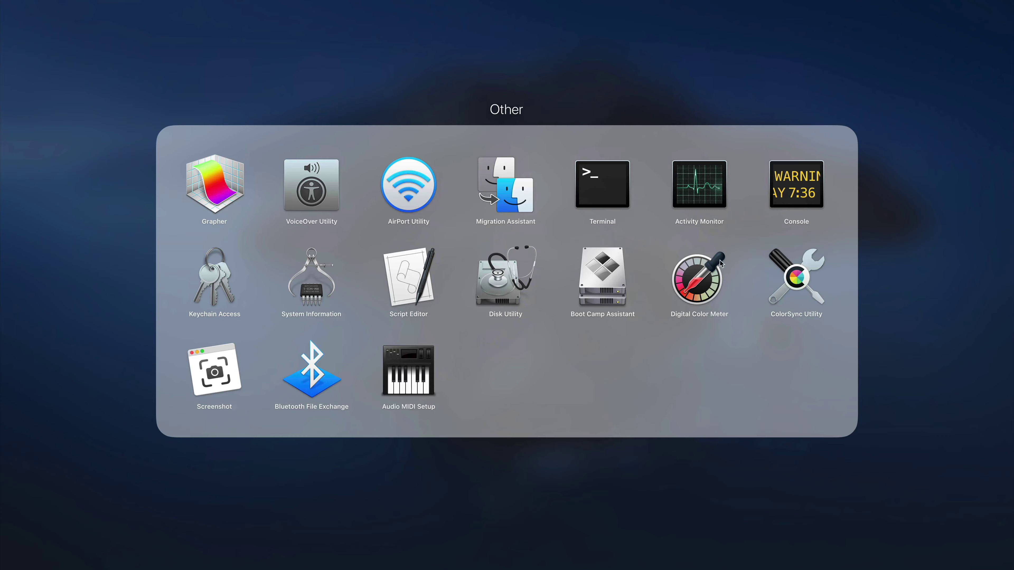
click(506, 292)
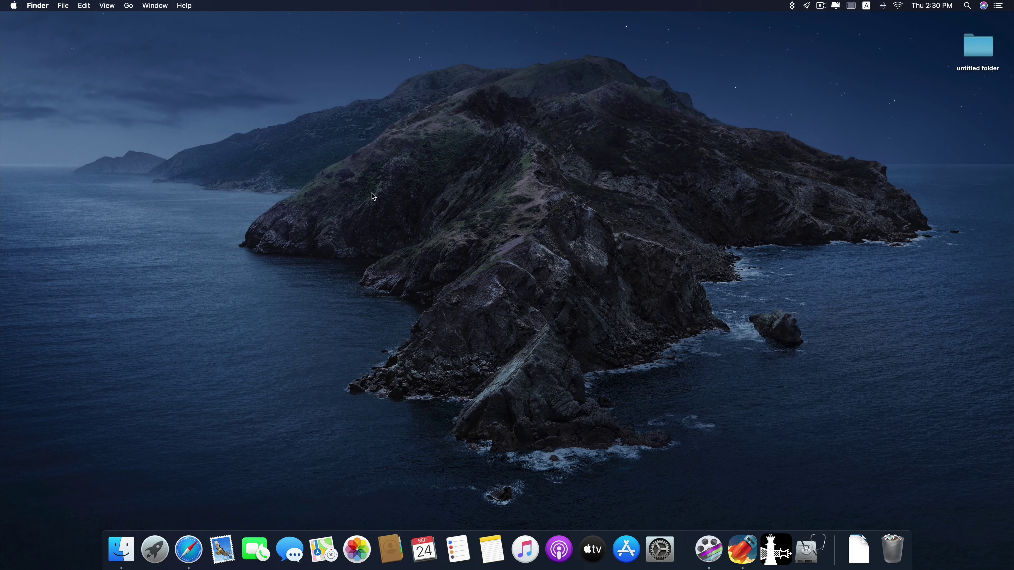
- Search for "disk u" in Spotlight and open Disk Utility
key(super+space)
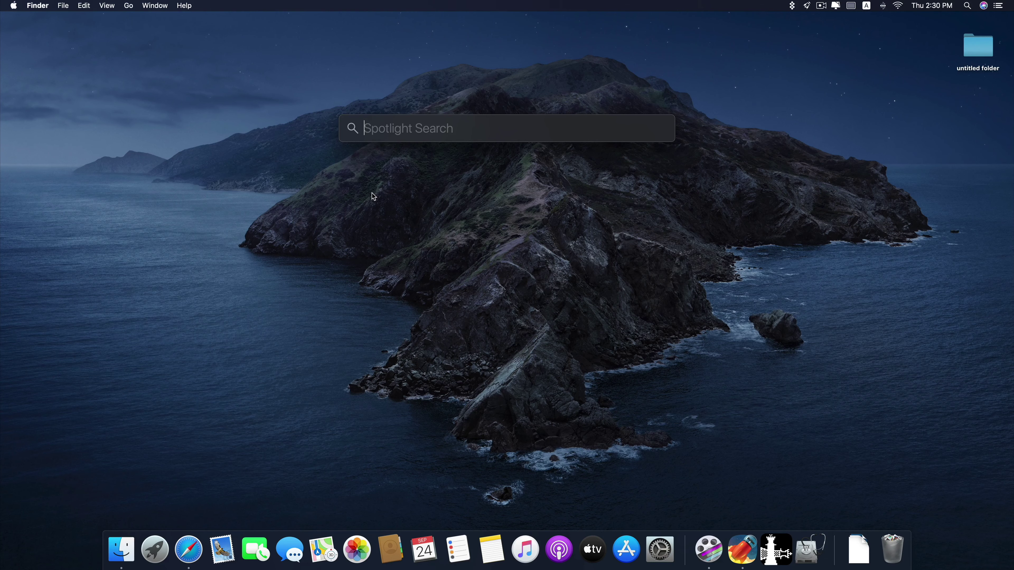
text(disk u)
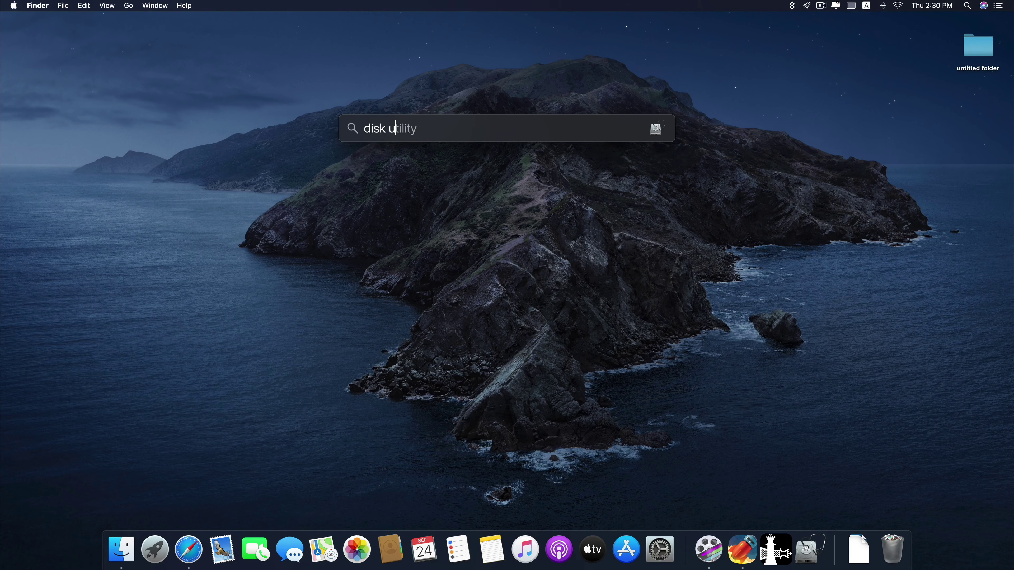
key(Return)
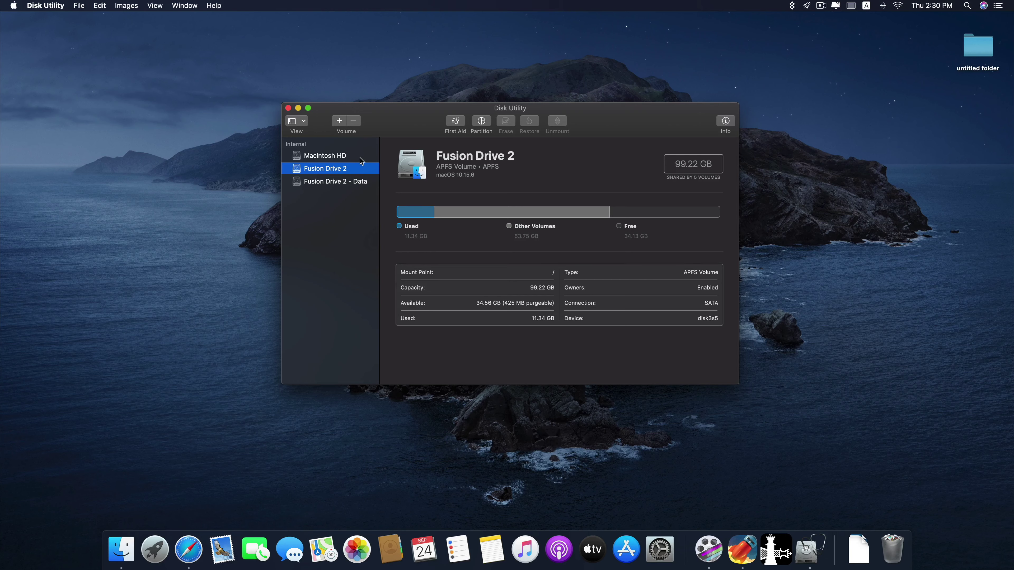
- Review the Macintosh HD and Fusion Drive 2 volume details and the installed macOS version in About This Mac
click(359, 158)
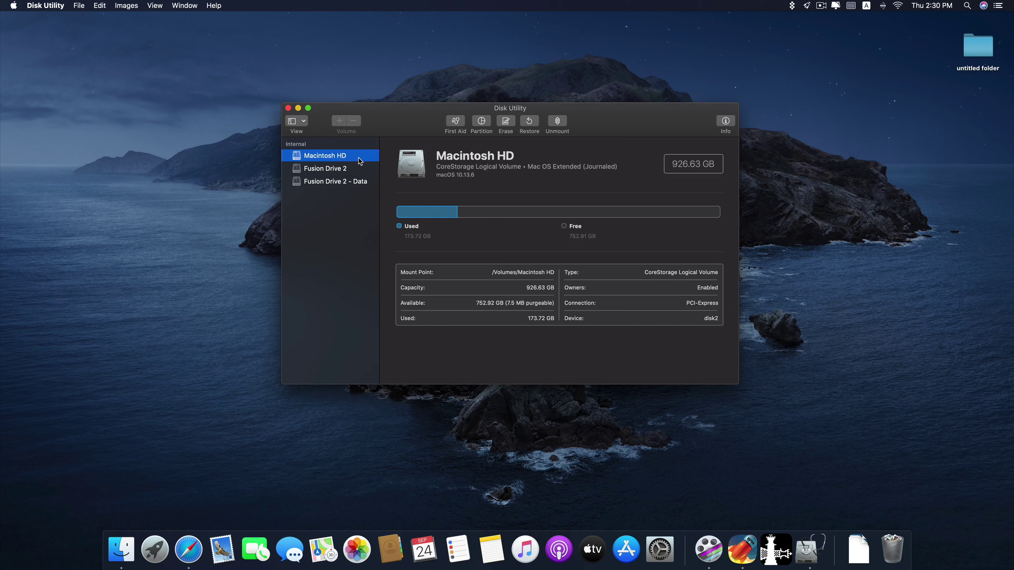
click(354, 169)
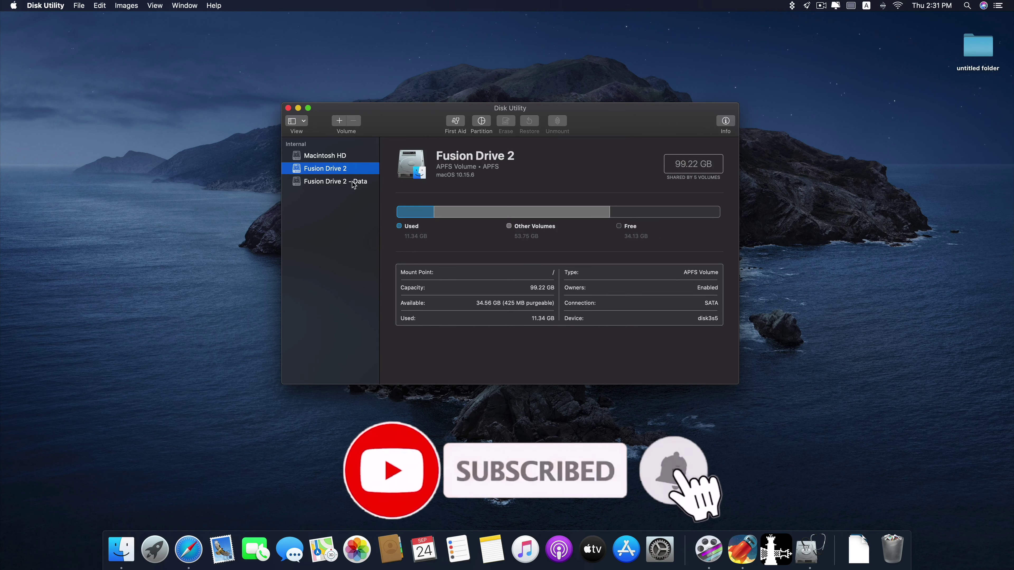
click(14, 5)
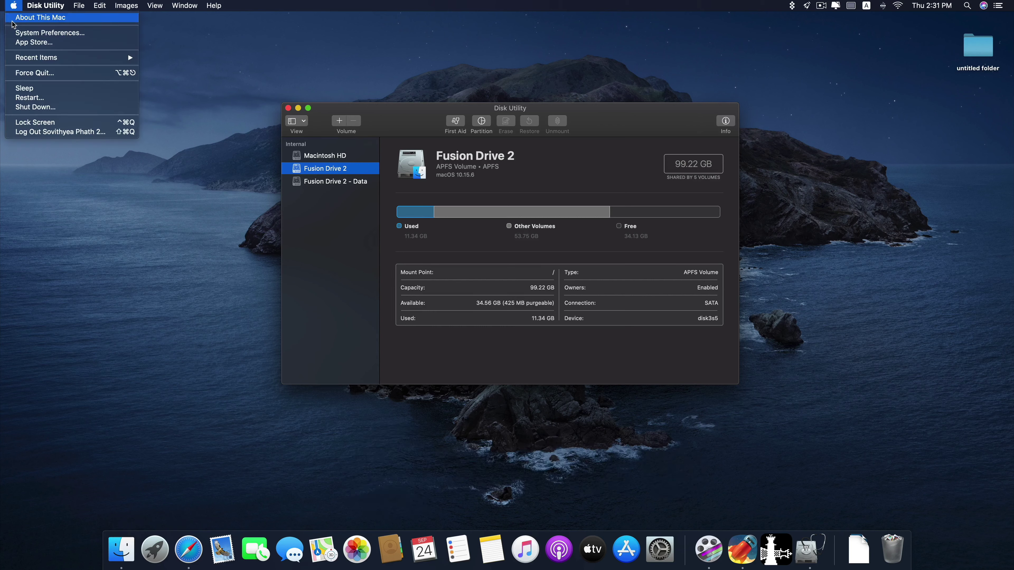
click(39, 17)
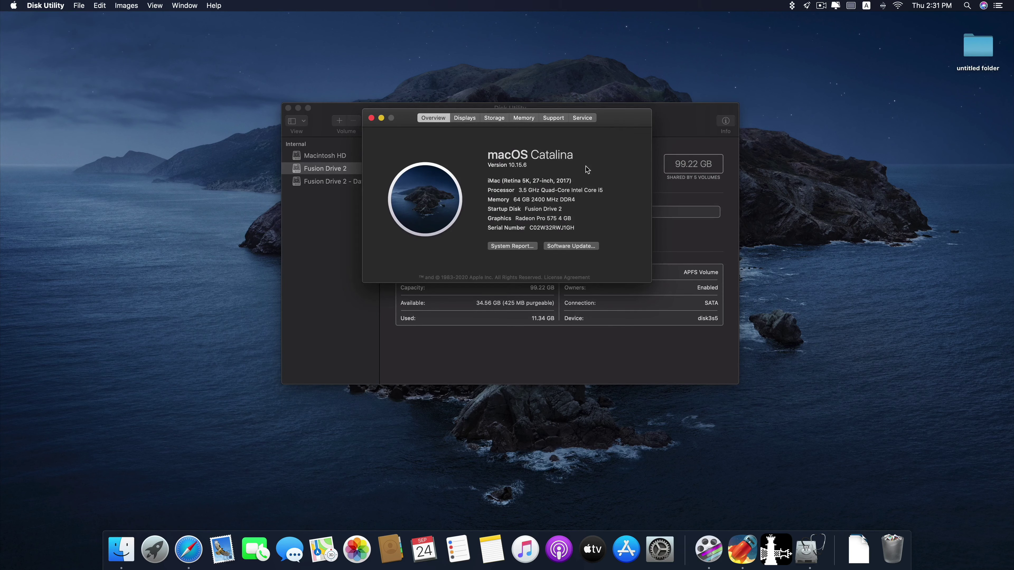
key(cmd+w)
click(346, 156)
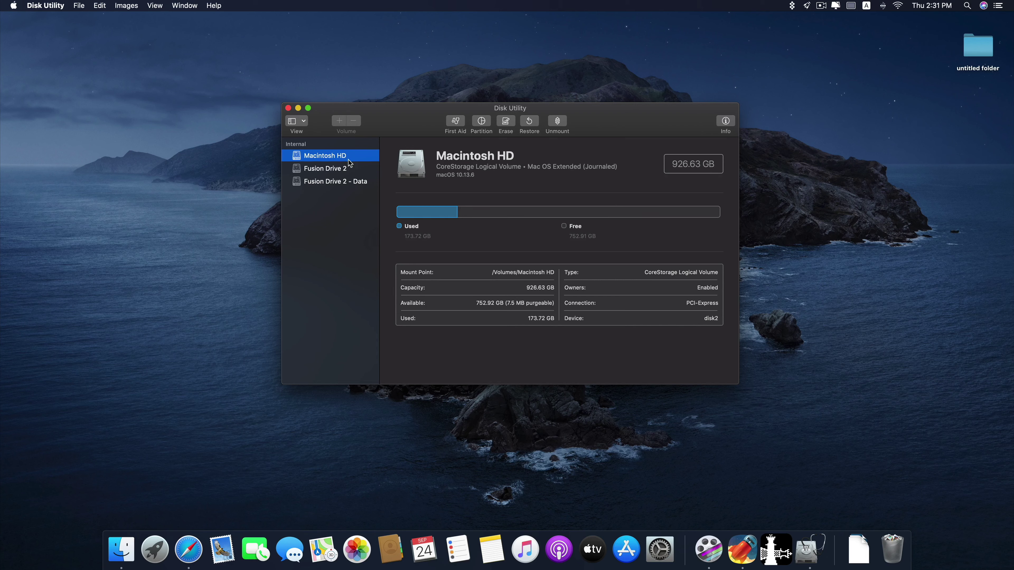
click(353, 168)
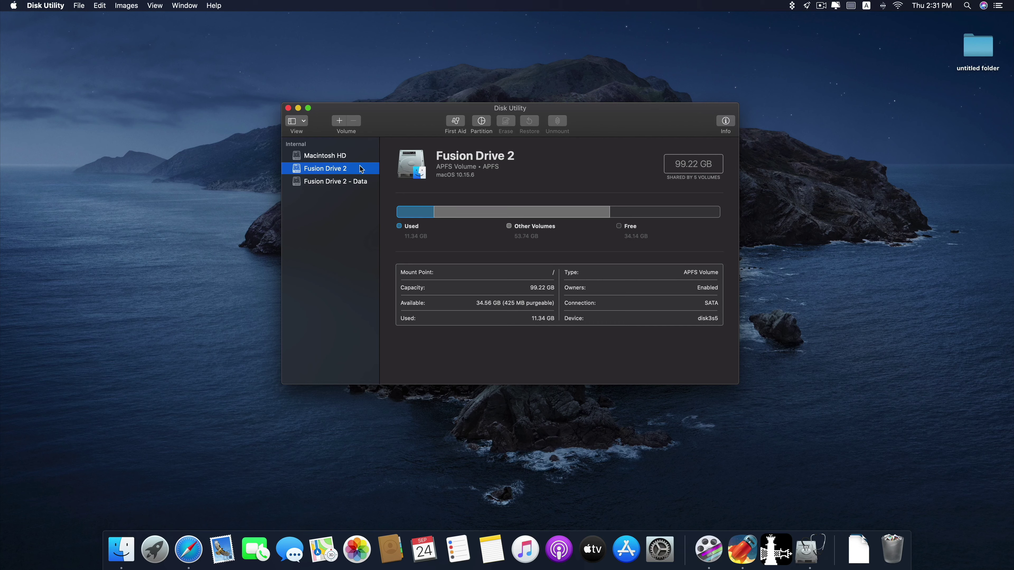
- Add a new partition to the disk holding Macintosh HD and size it to 100 GB
click(370, 156)
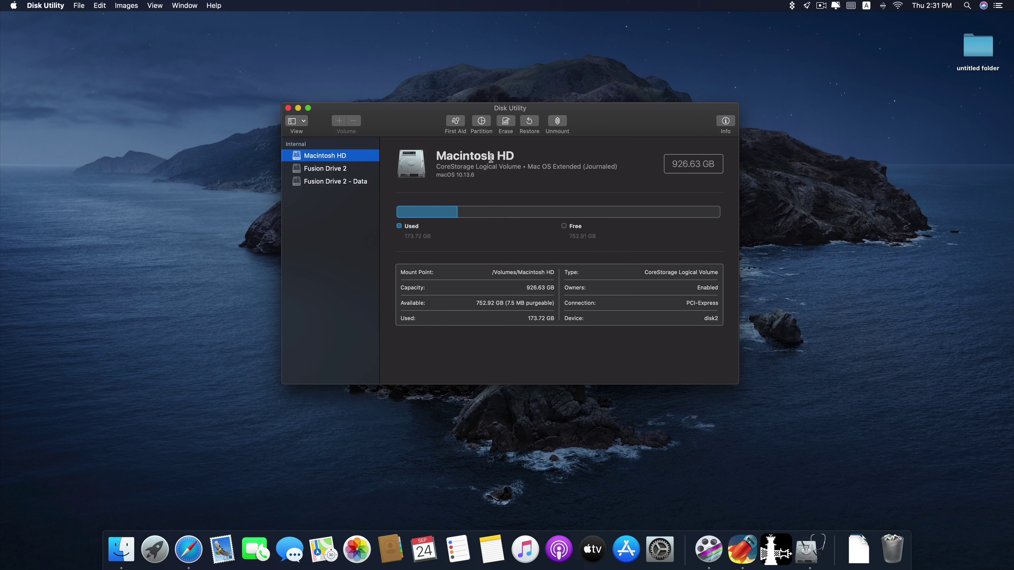
click(479, 124)
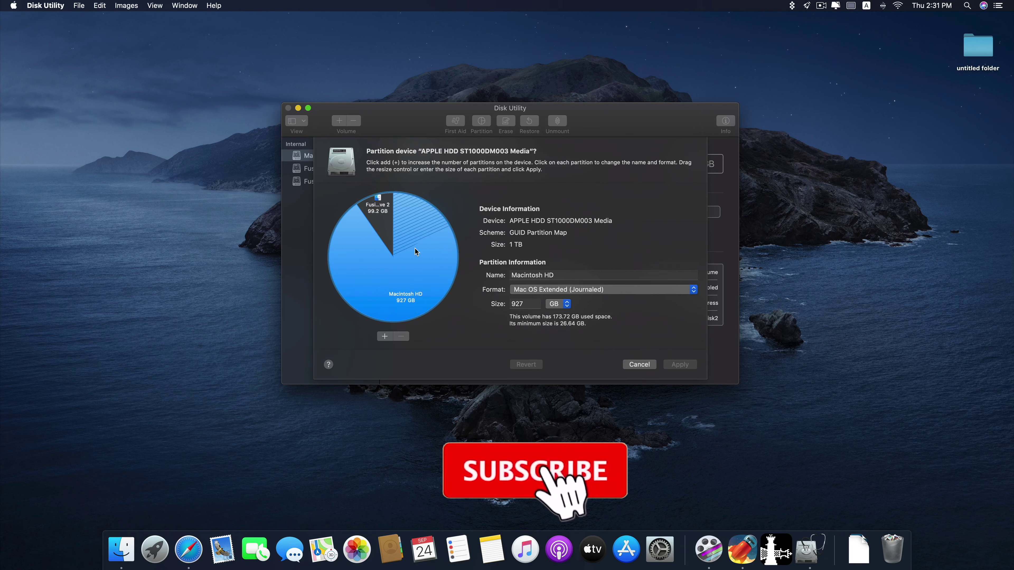
click(387, 337)
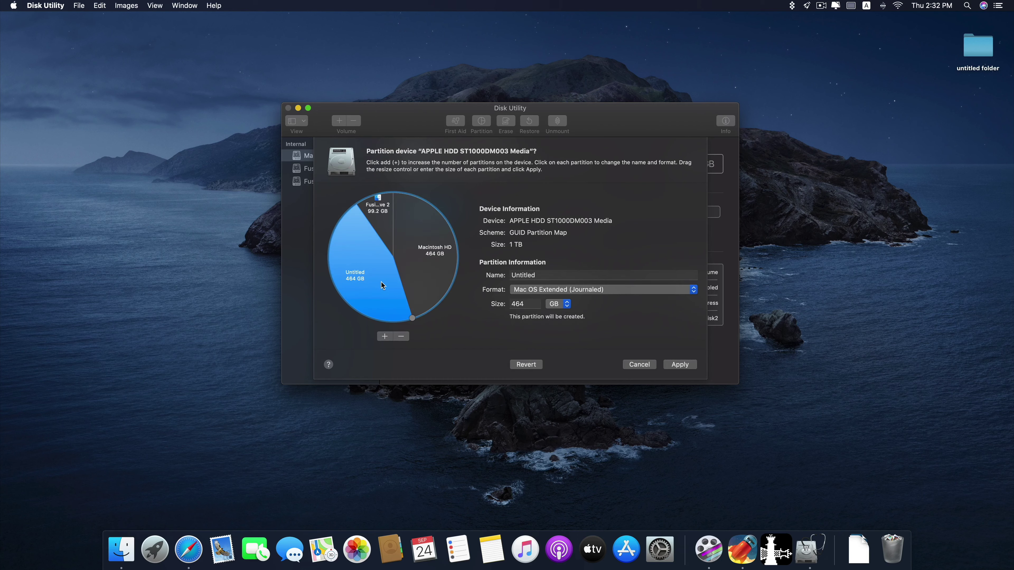
mouse_move(412, 319)
mouse_down()
mouse_move(369, 319)
mouse_move(353, 245)
mouse_up()
- Keep Mac OS Extended (Journaled) as the new partition's format and name the partition MacOS Big Sur
click(604, 292)
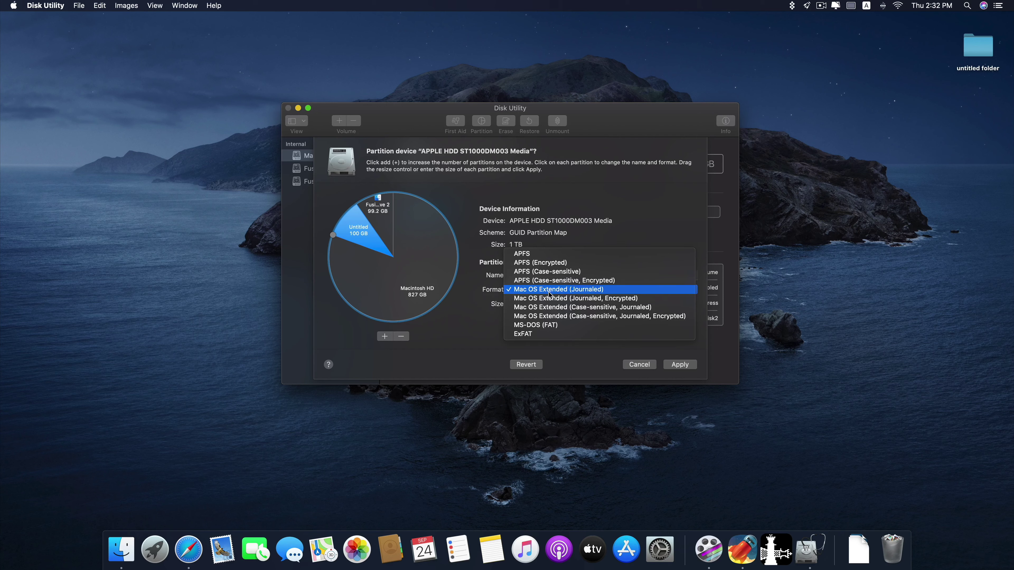
click(570, 291)
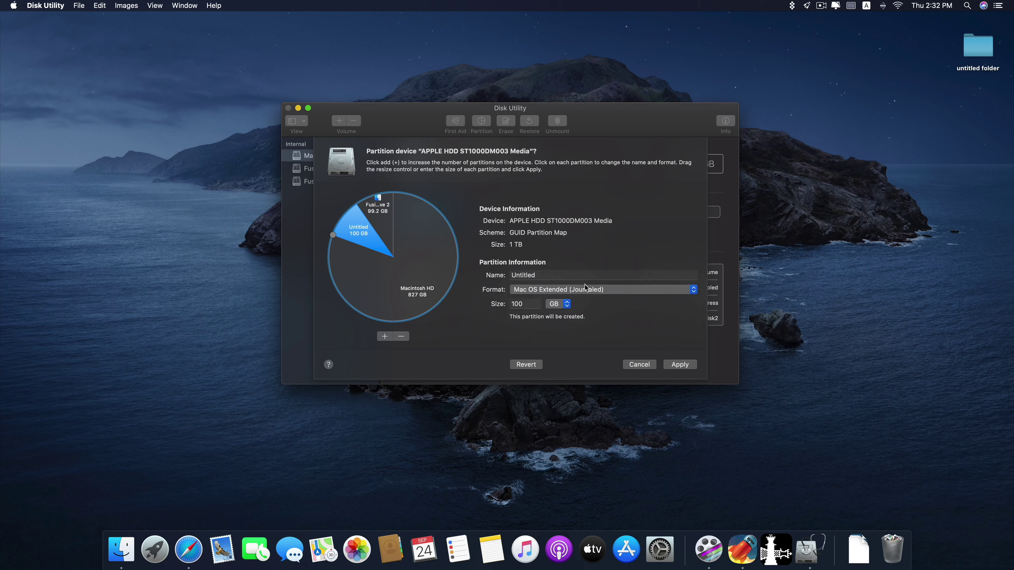
click(585, 288)
click(617, 292)
click(536, 303)
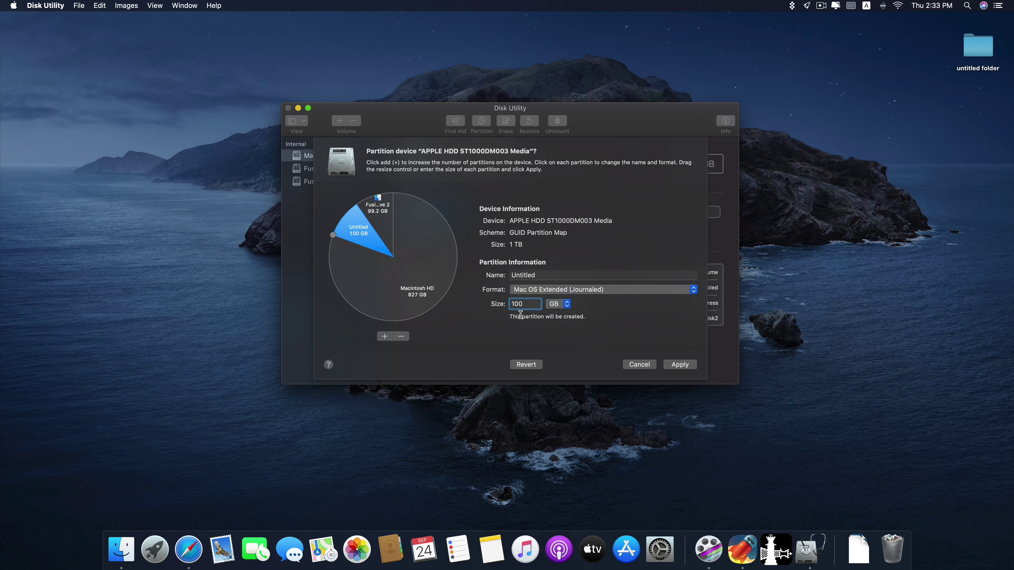
double_click(535, 275)
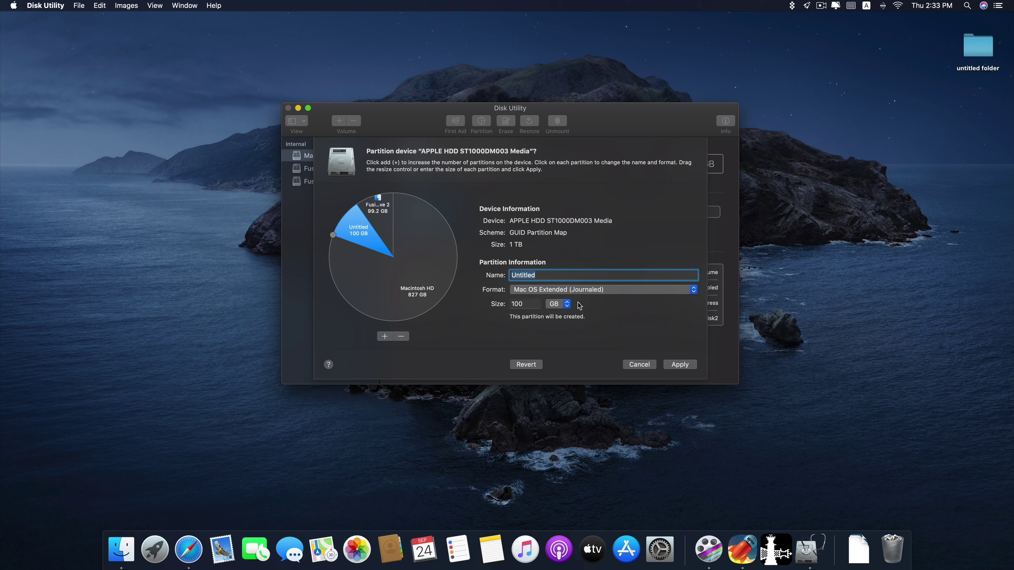
text(MacOS Big)
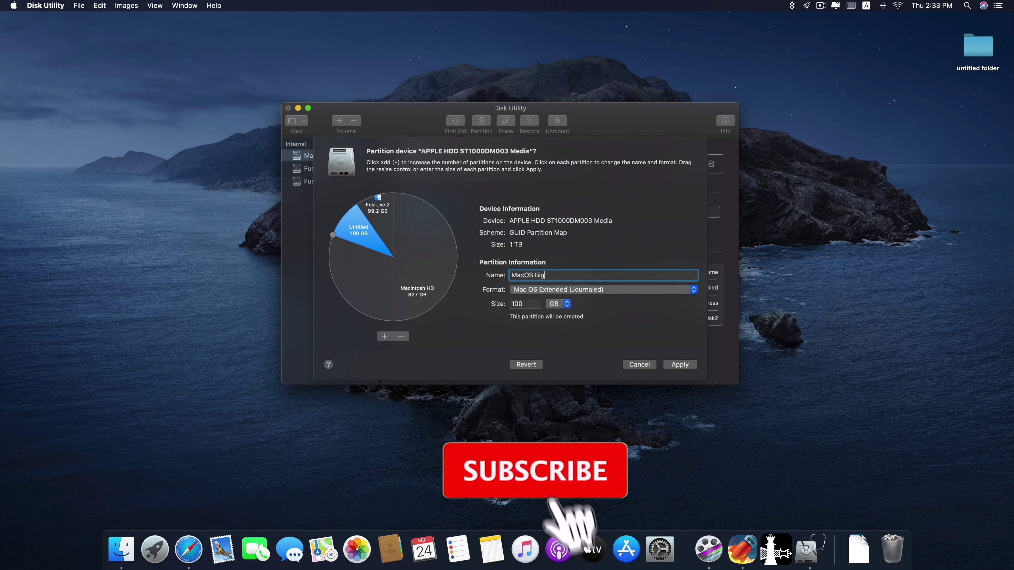
text( Sur)
- Apply the partition changes with the operation details expanded, and select the new MacOS Big Sur volume
key(Return)
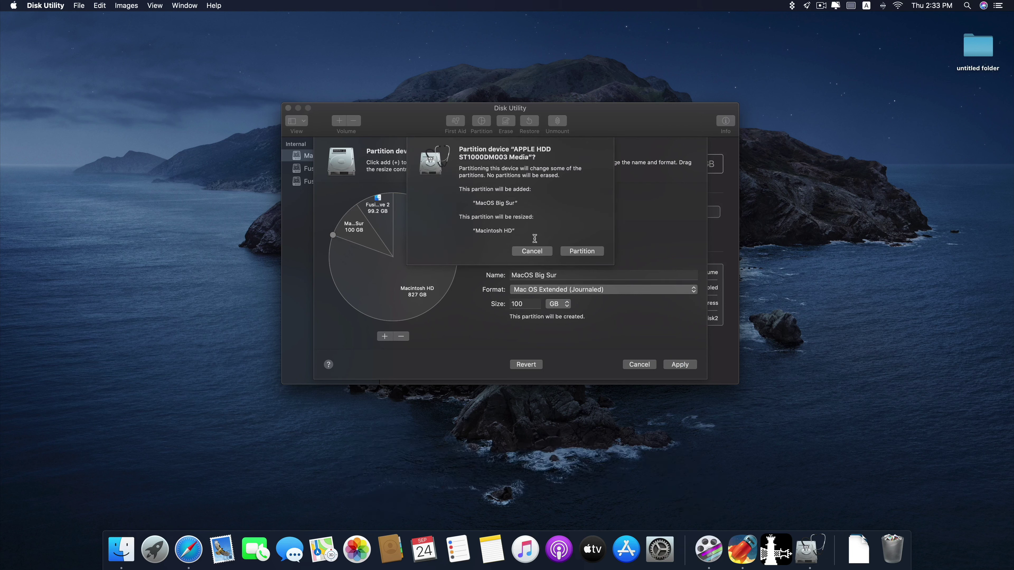
click(588, 251)
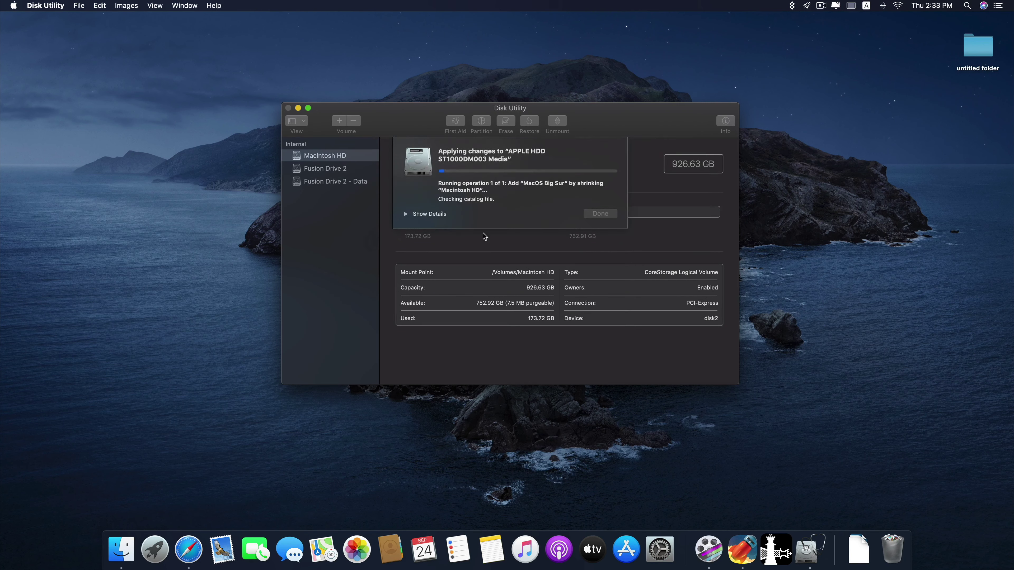
click(406, 214)
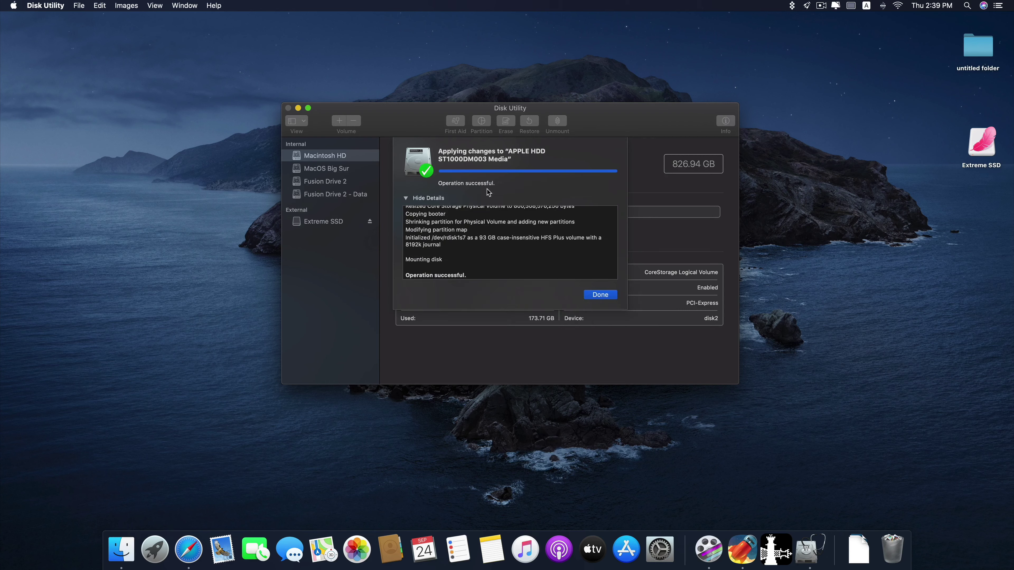
click(589, 295)
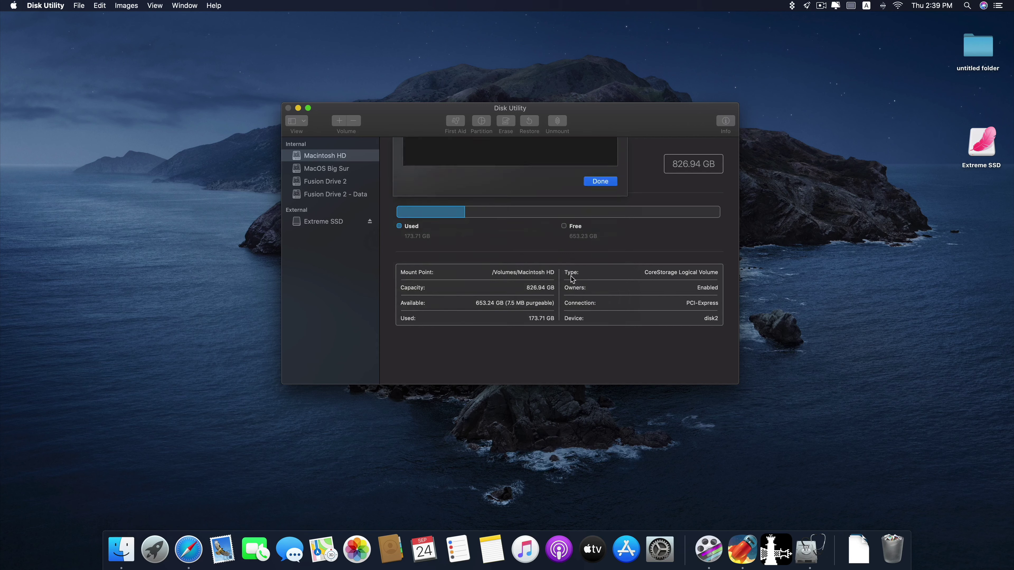
click(341, 170)
click(341, 170)
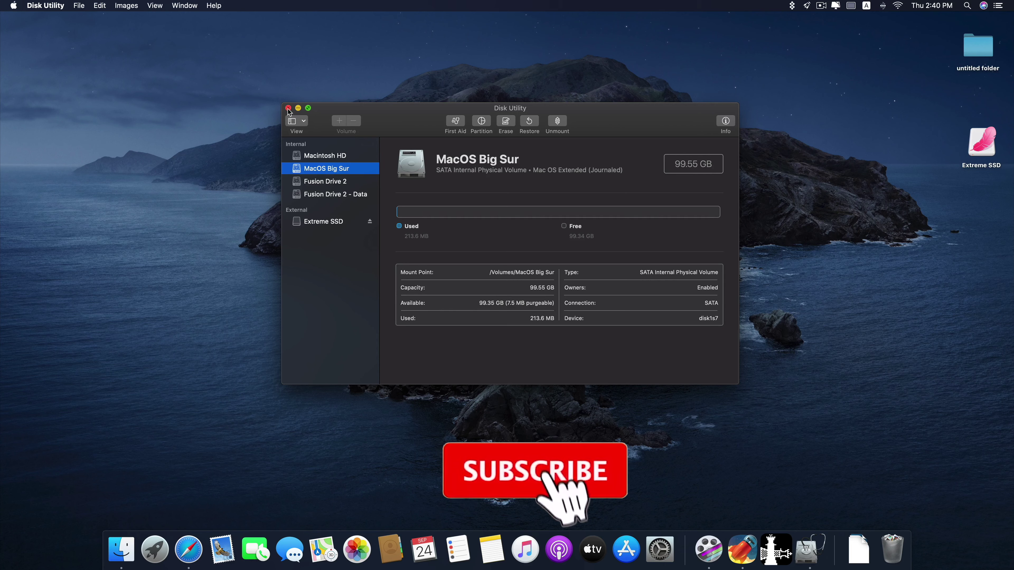
- Launch the Install macOS Catalina app from the desktop and agree to its software license agreement
double_click(981, 143)
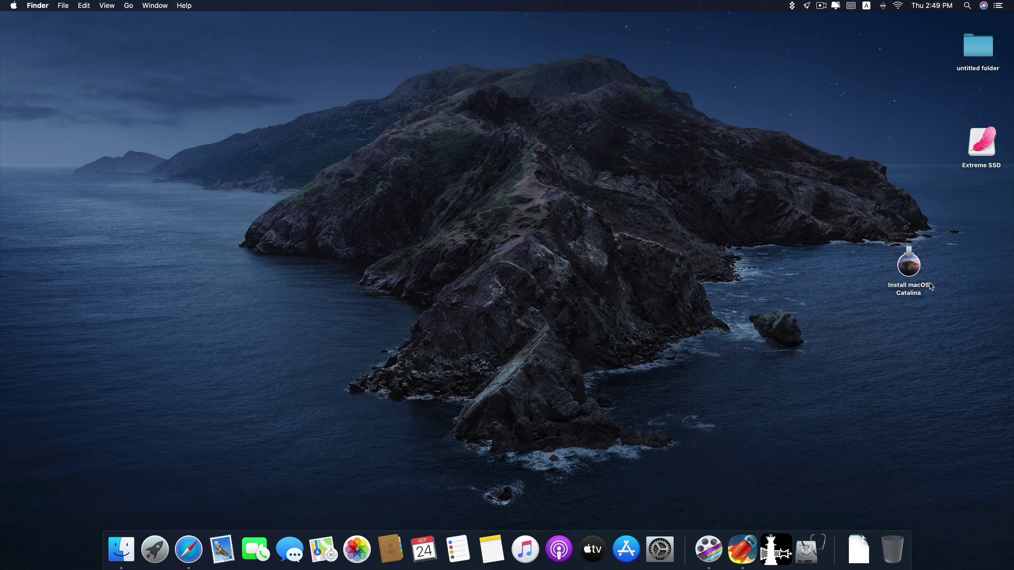
double_click(910, 272)
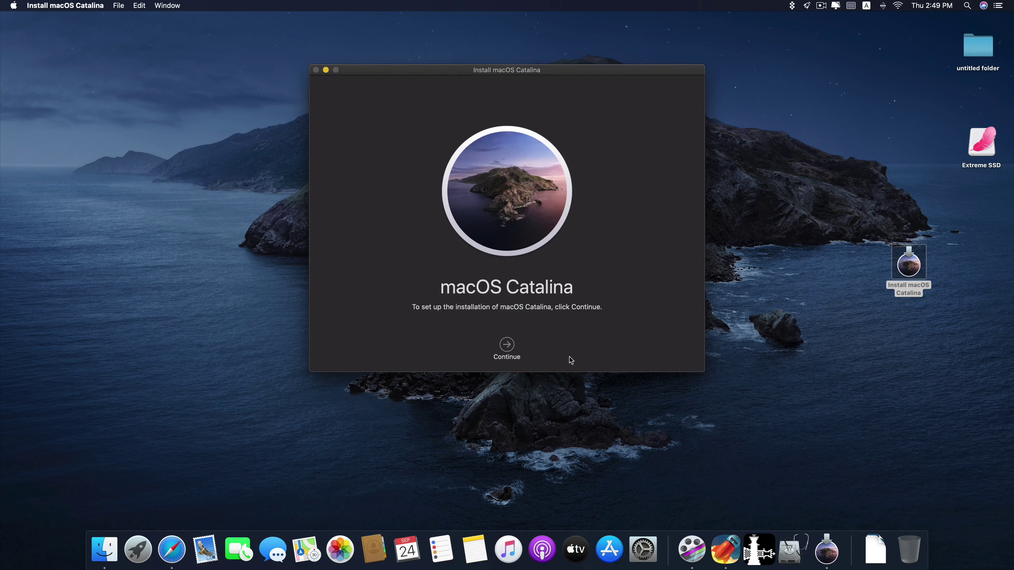
click(506, 346)
click(528, 347)
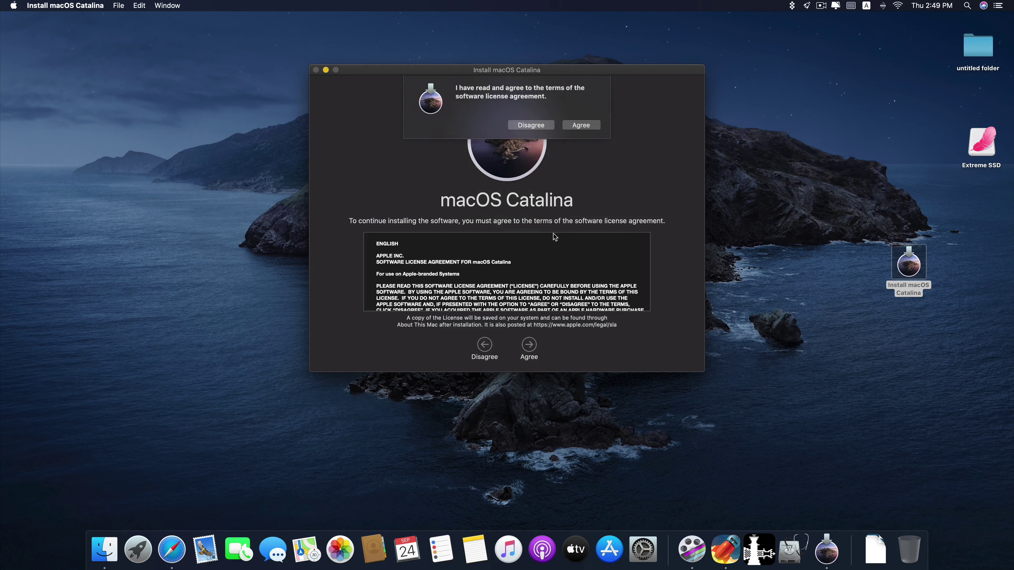
click(581, 126)
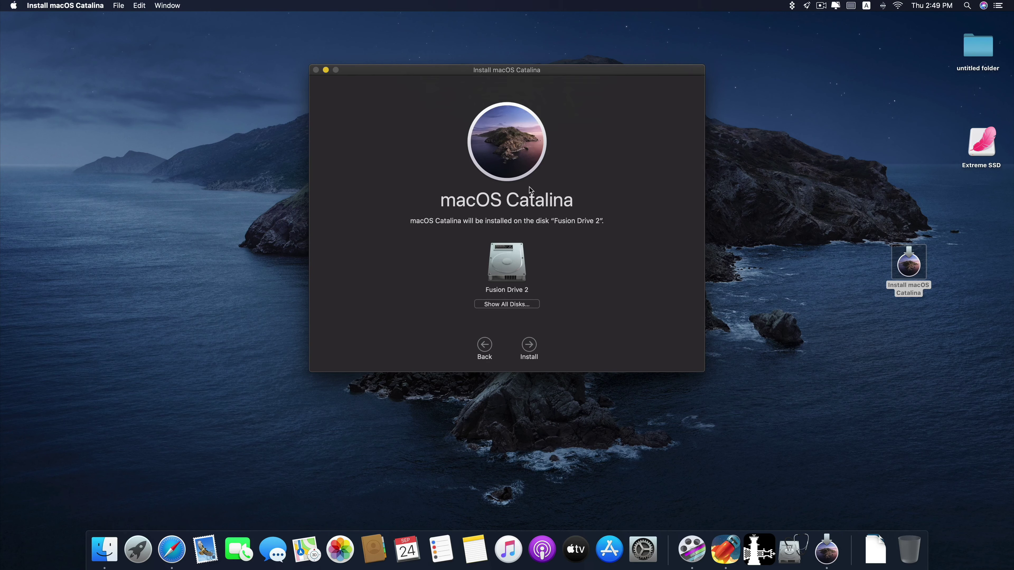
- Show all available disks in the installer and choose MacOS Big Sur as the installation disk
click(515, 306)
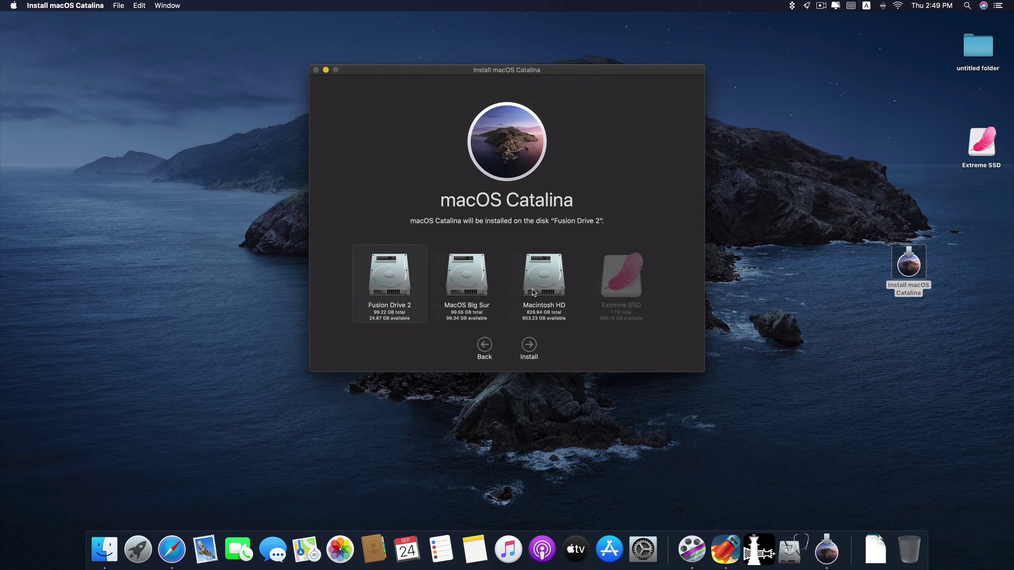
click(494, 285)
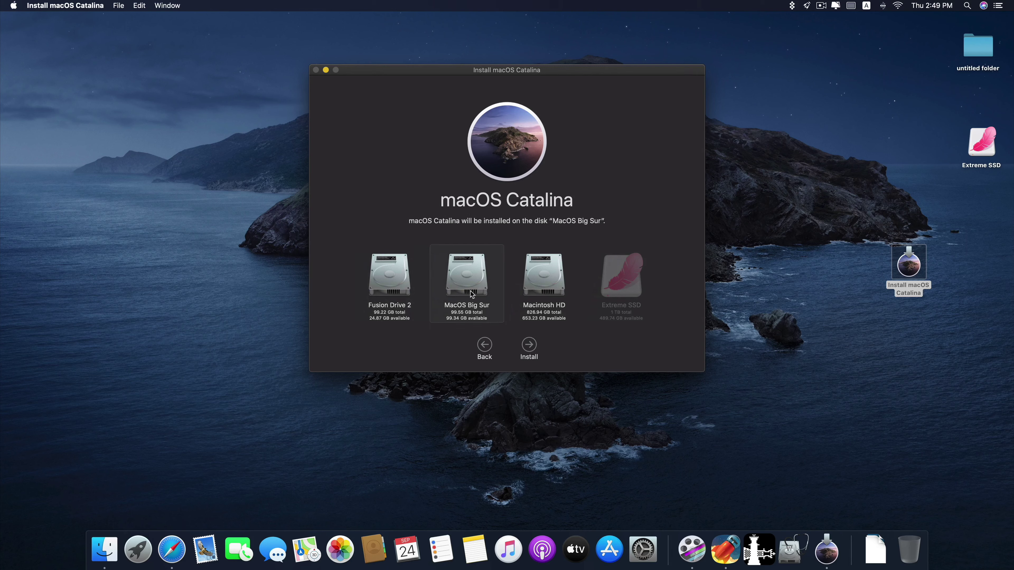